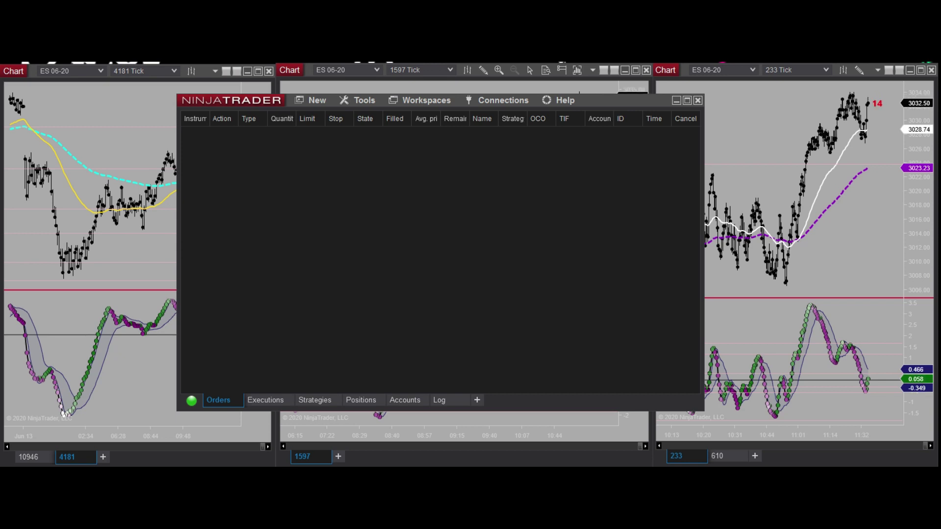
# Remove the ES 12-20 contract from the Futures instrument list
pyautogui.click(366, 102)
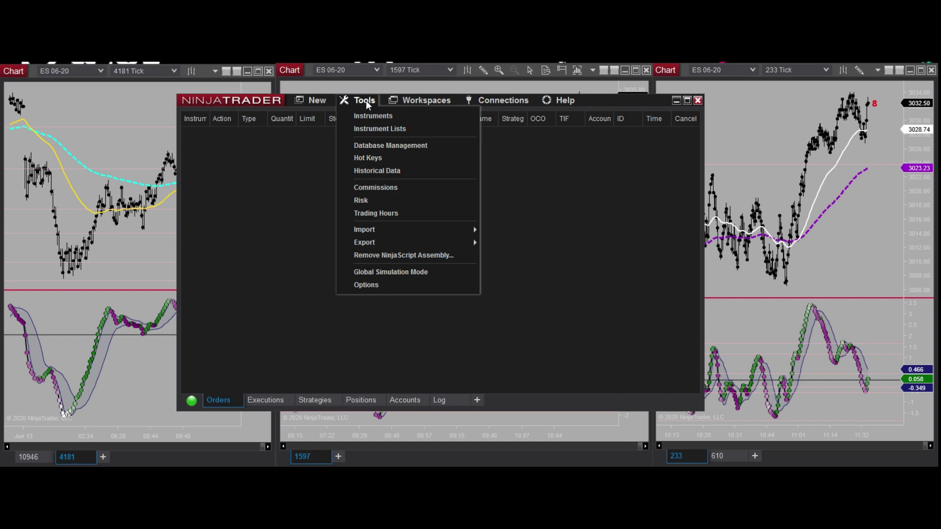
pyautogui.click(389, 129)
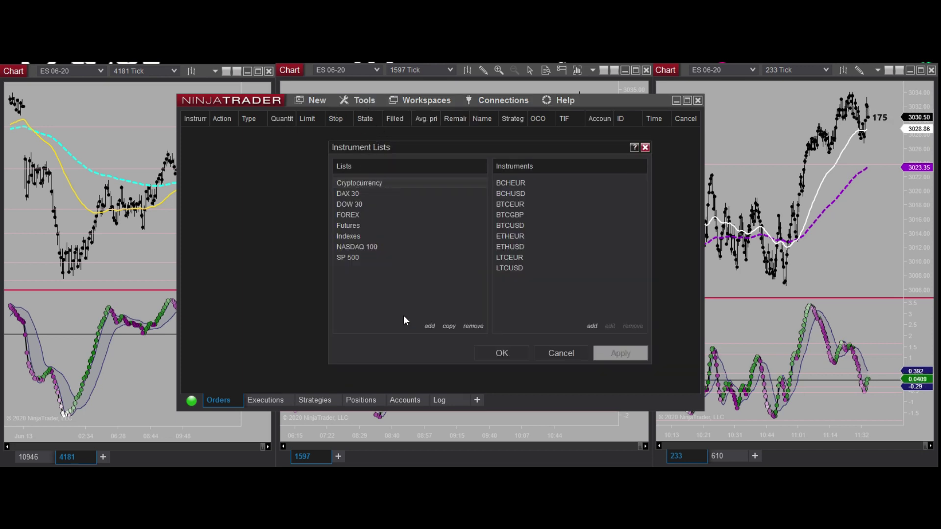
pyautogui.click(345, 226)
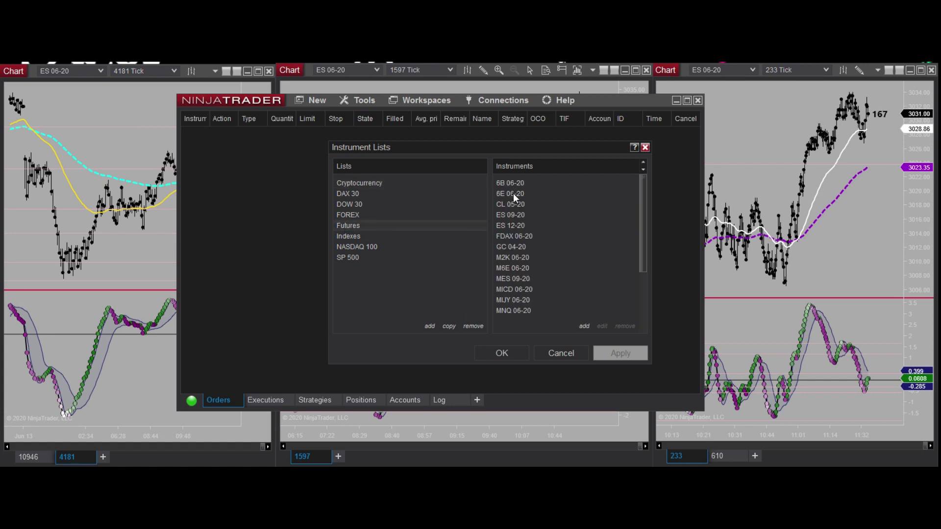
pyautogui.click(517, 224)
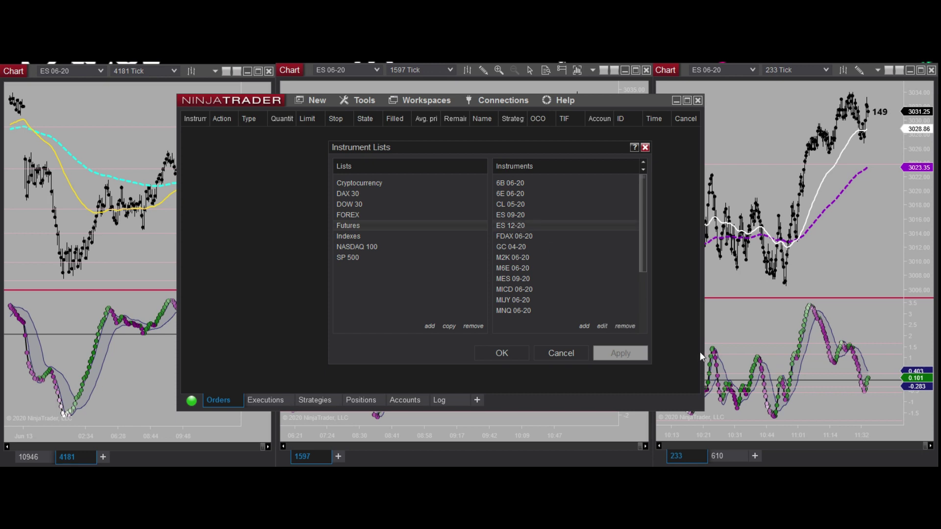
pyautogui.click(625, 327)
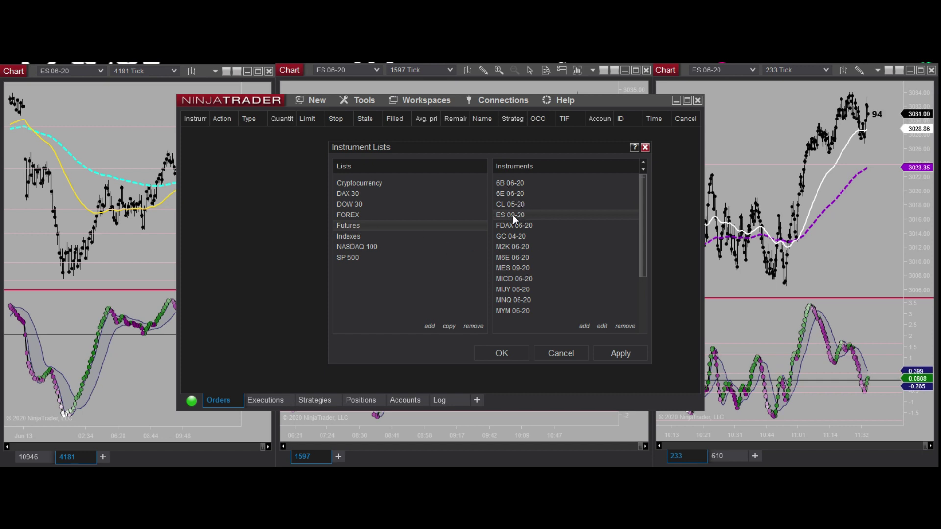
# Check the ES contract's expiry months, keep 09-20, and close the editor unchanged
pyautogui.click(602, 326)
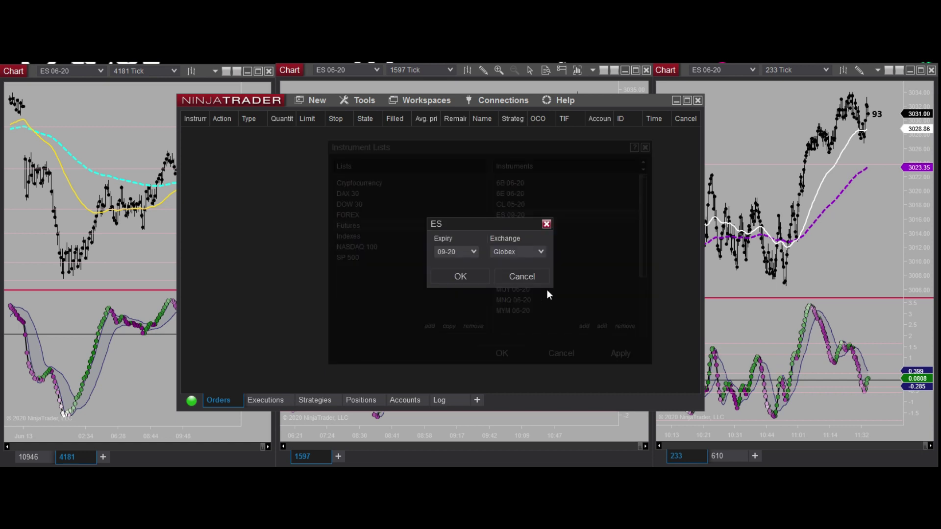
pyautogui.click(470, 252)
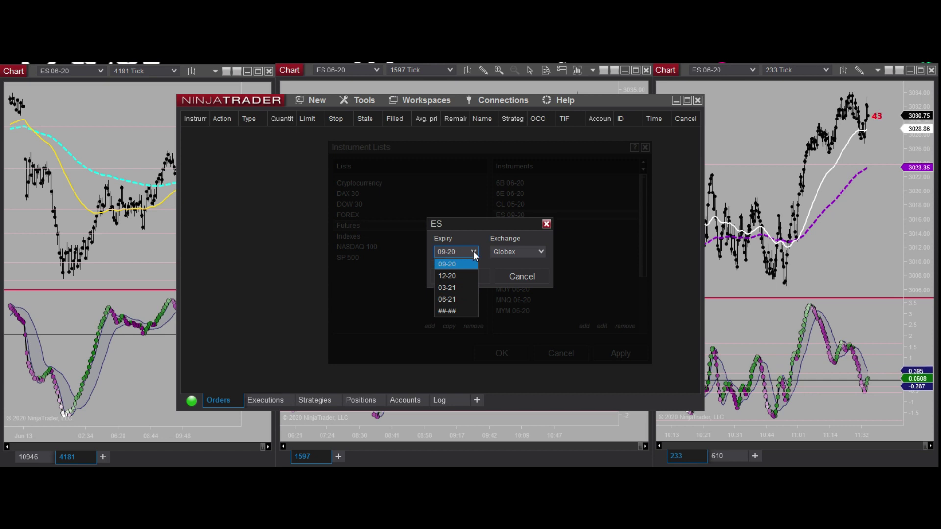
pyautogui.click(475, 255)
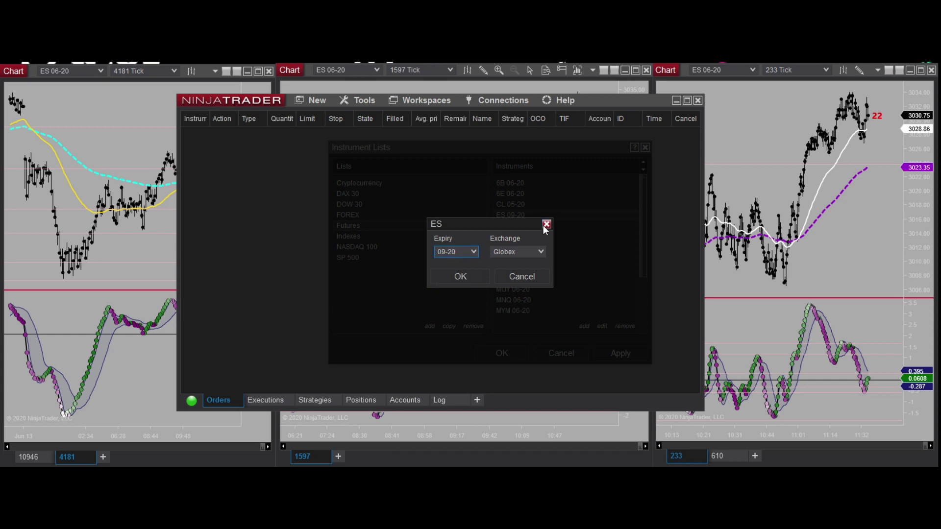
pyautogui.click(546, 224)
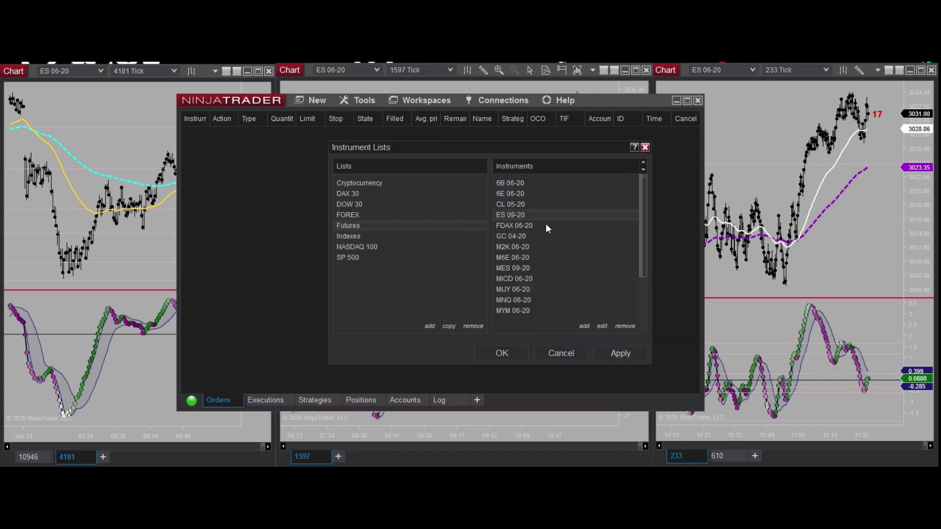
pyautogui.click(750, 71)
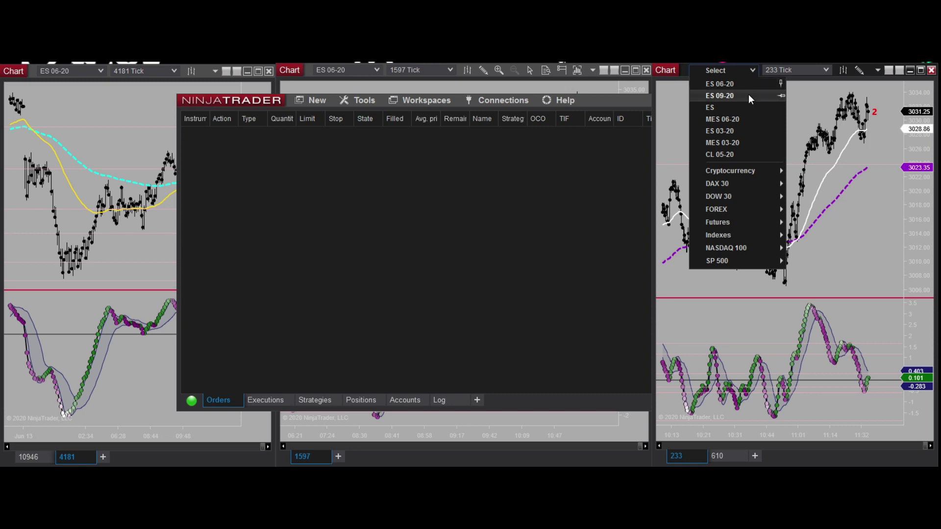
# Load ES 09-20 briefly on the 233-tick chart, then switch it back to ES 06-20
pyautogui.click(749, 95)
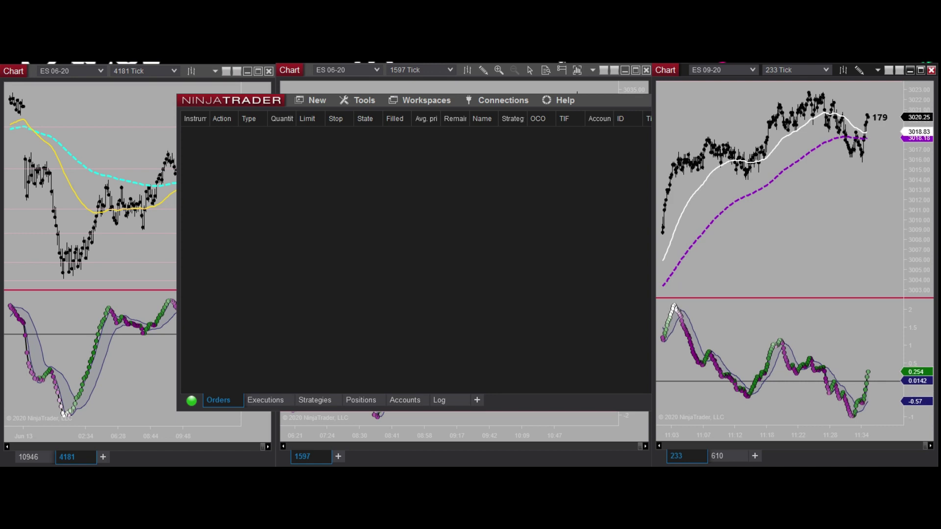
pyautogui.click(754, 69)
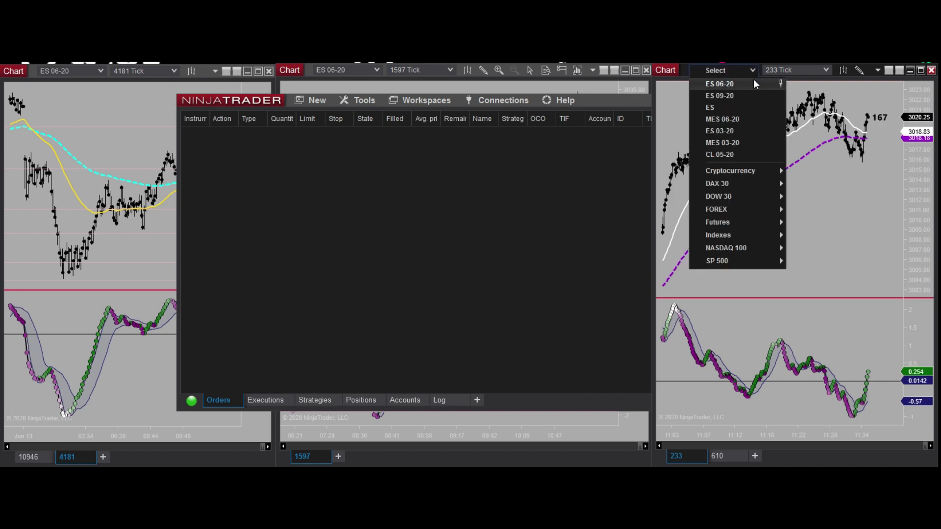
pyautogui.click(752, 83)
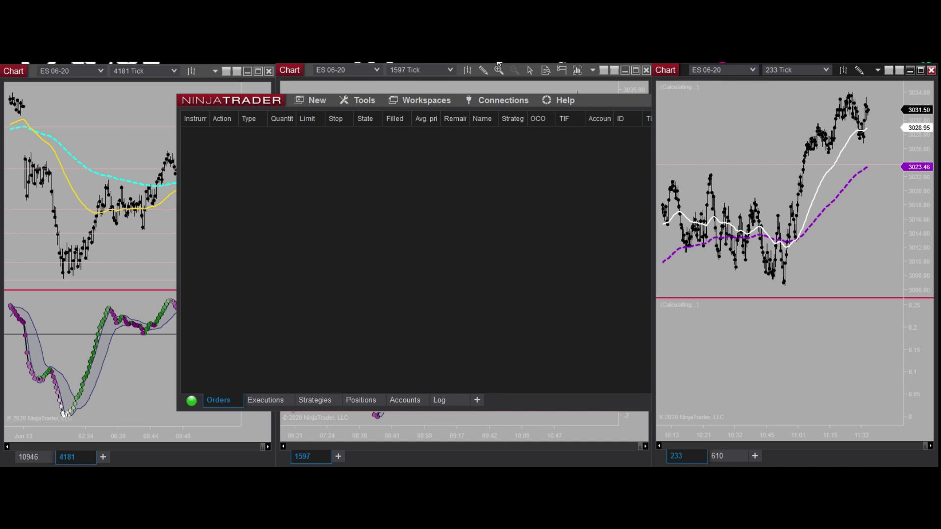
pyautogui.click(364, 100)
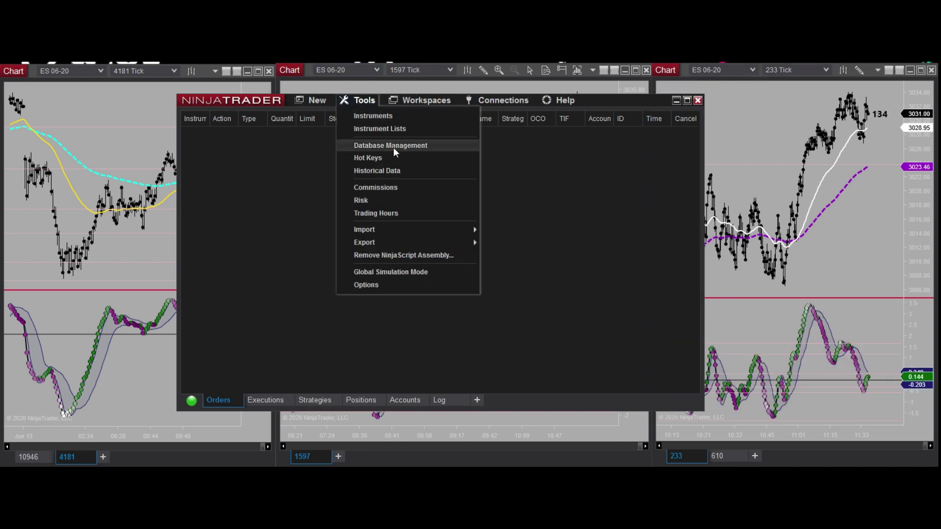
# Run Rollover in Database Management and confirm the warning, moving all three charts to ES 09-20
pyautogui.click(393, 146)
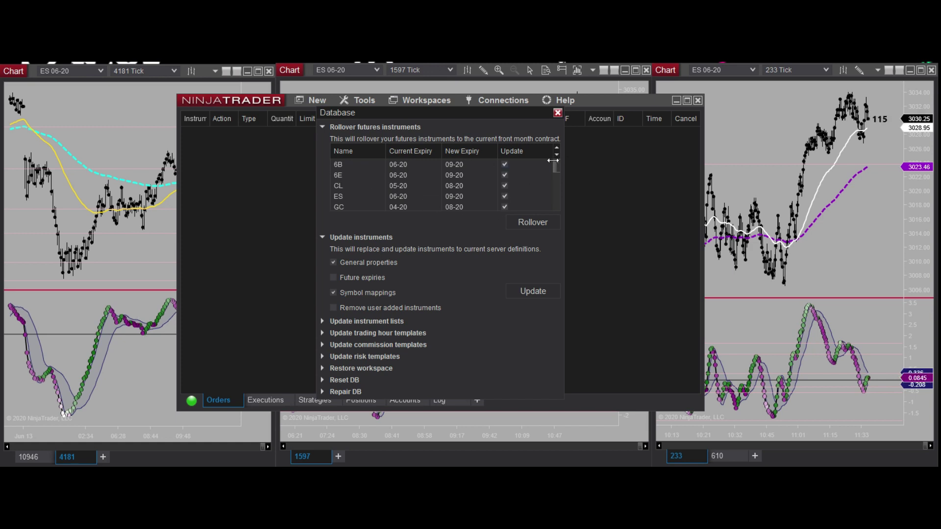
pyautogui.moveTo(555, 163); pyautogui.dragTo(565, 213)
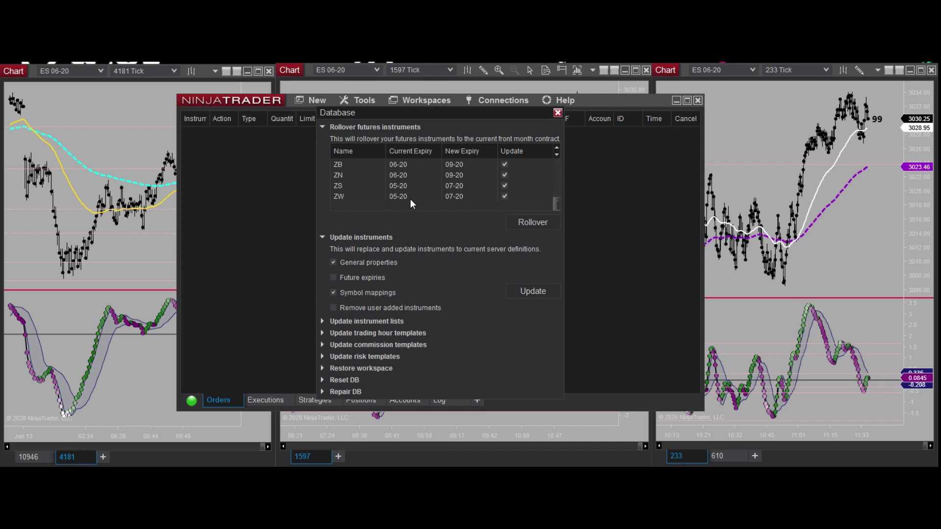
pyautogui.click(531, 225)
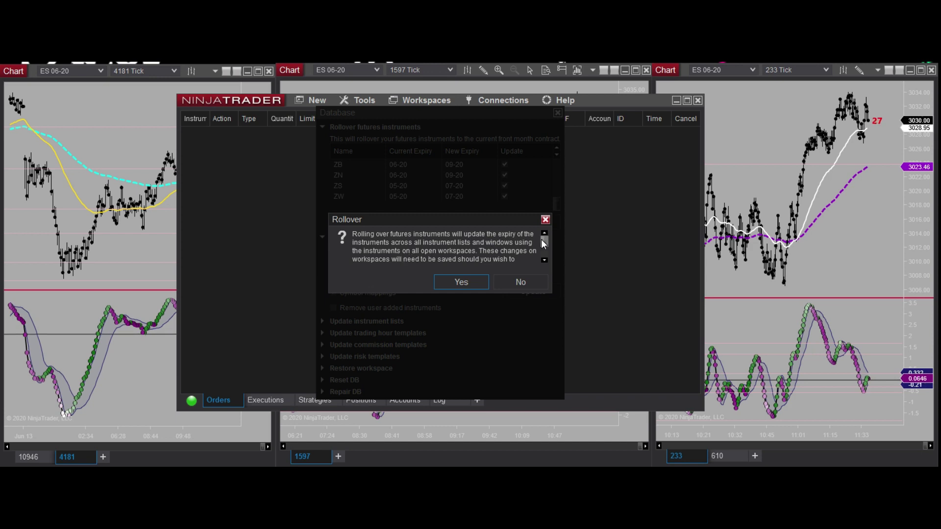
pyautogui.moveTo(541, 239); pyautogui.dragTo(542, 245)
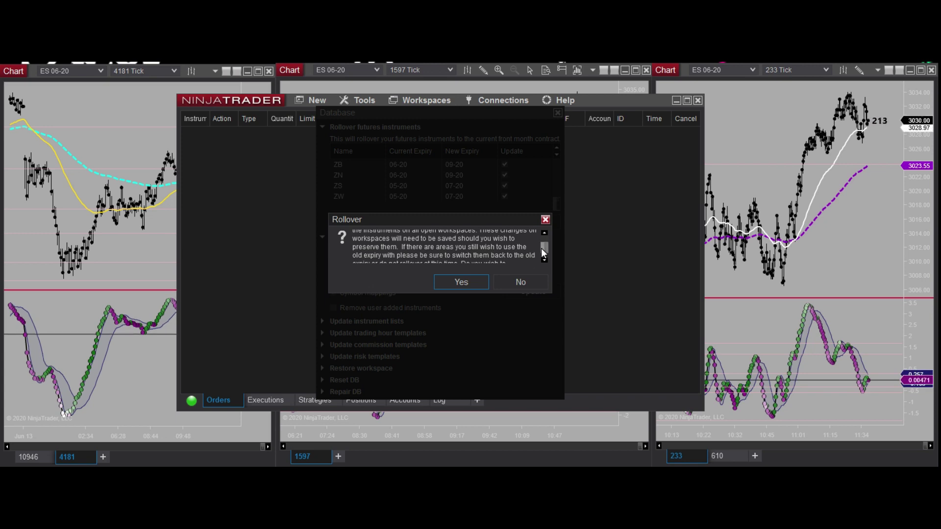
pyautogui.scroll(-2, 543, 248)
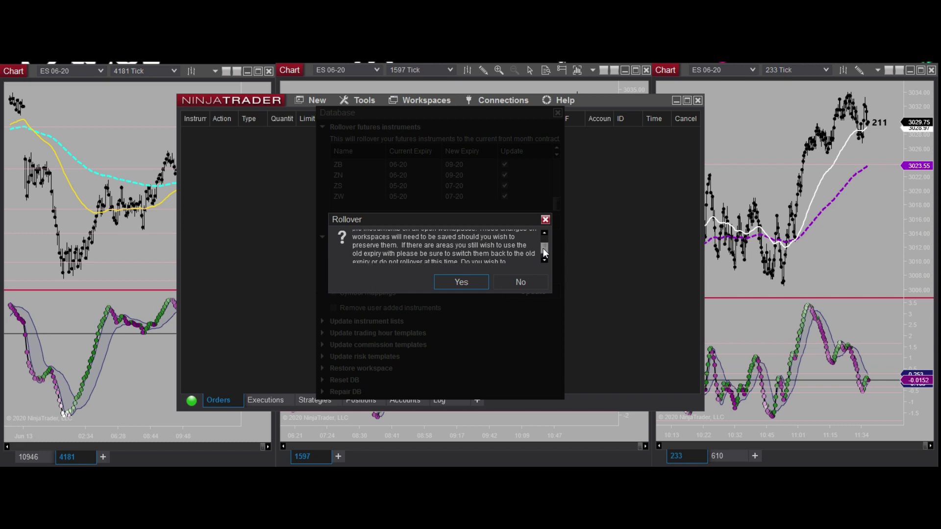
pyautogui.click(459, 281)
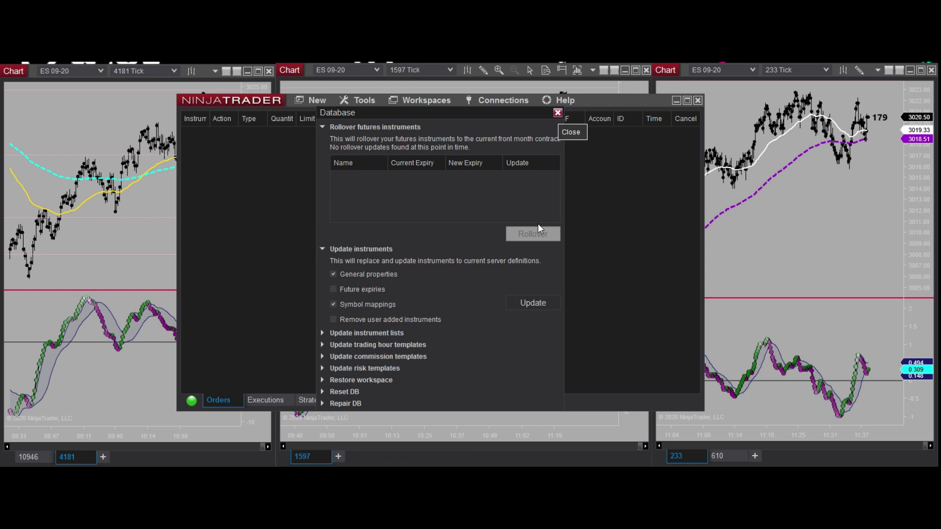
pyautogui.click(677, 100)
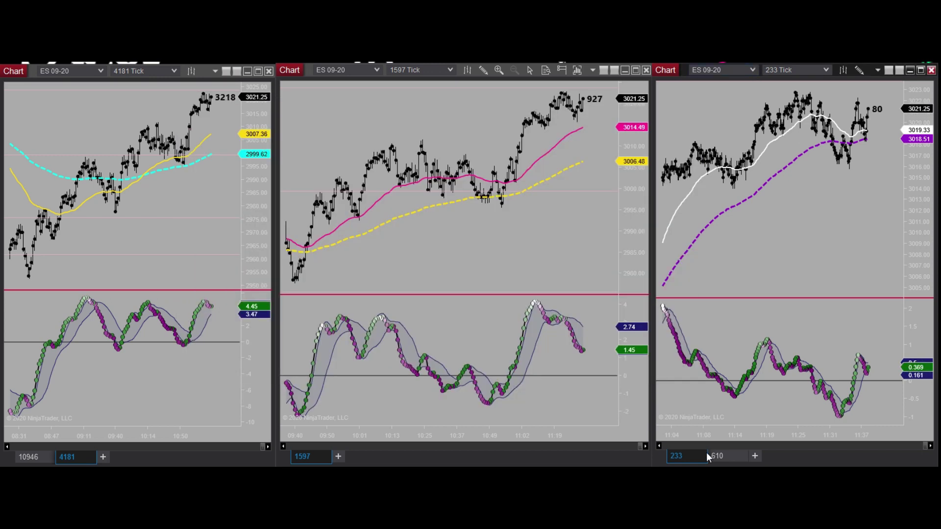
# Switch the right chart to 610 tick bars and back to 233, confirming it stays on ES 09-20
pyautogui.click(718, 454)
pyautogui.click(752, 70)
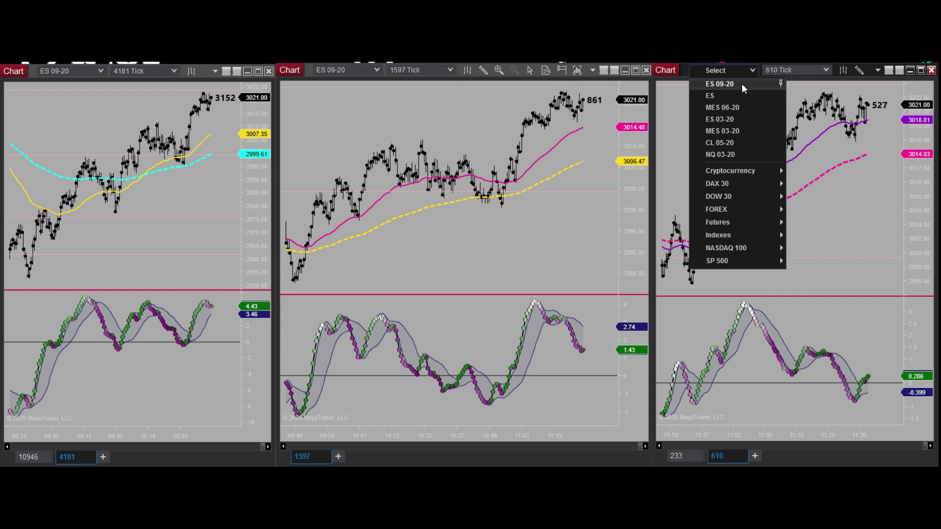
pyautogui.click(751, 70)
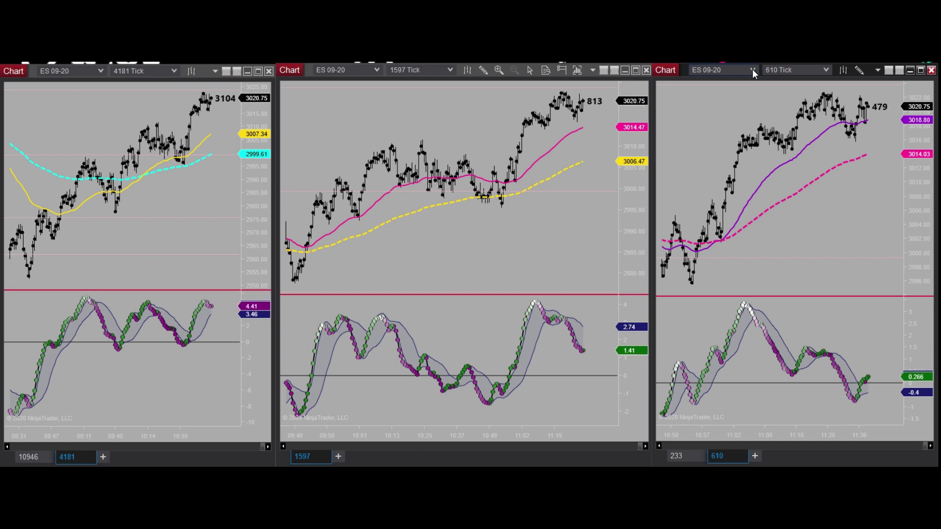
pyautogui.click(683, 452)
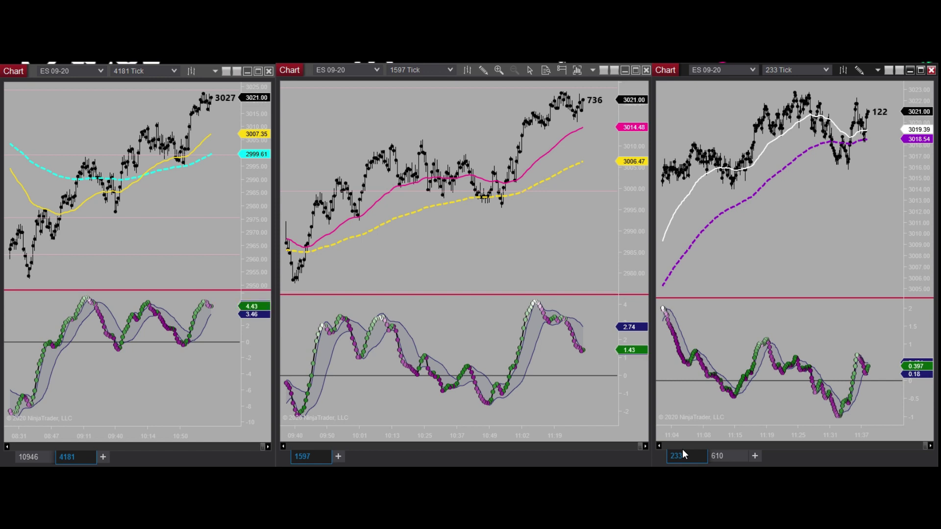
# Review the middle chart's instruments without changes, then set the right chart to ES 09-20
pyautogui.click(375, 69)
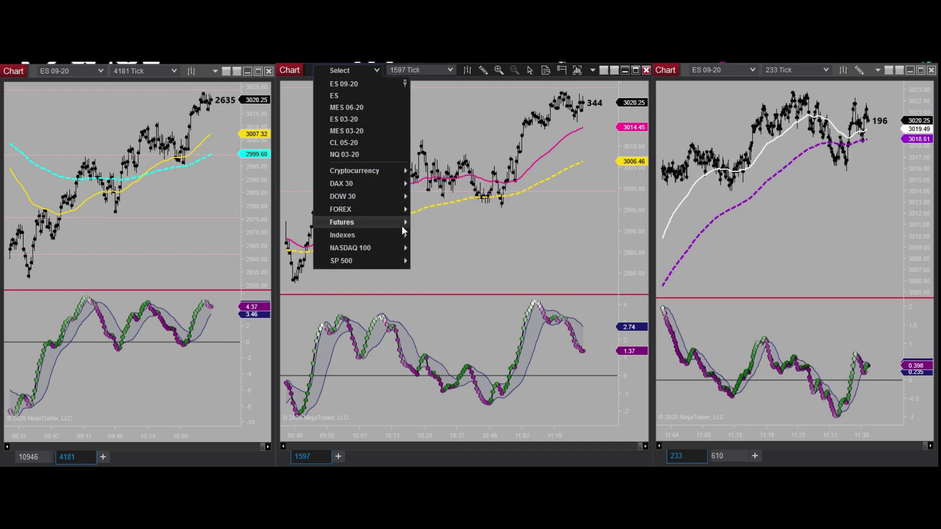
pyautogui.moveTo(401, 225)
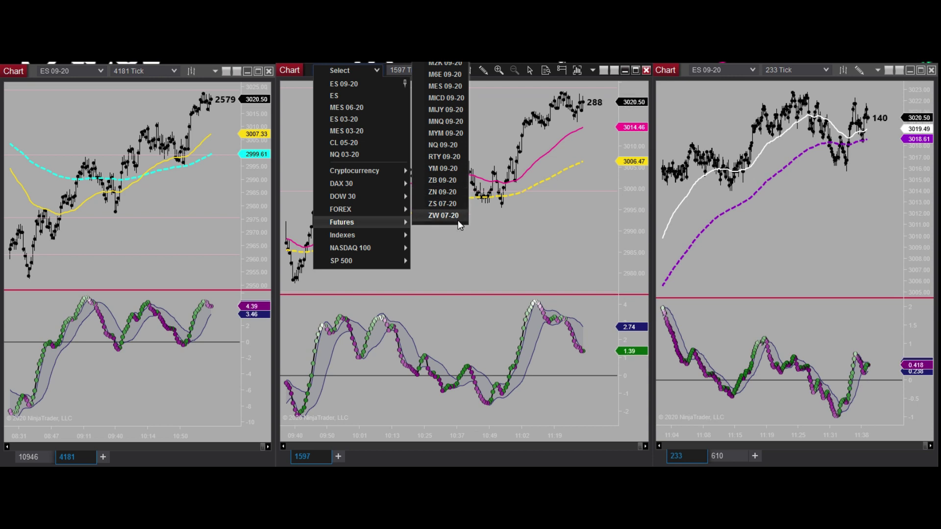
pyautogui.press('Escape')
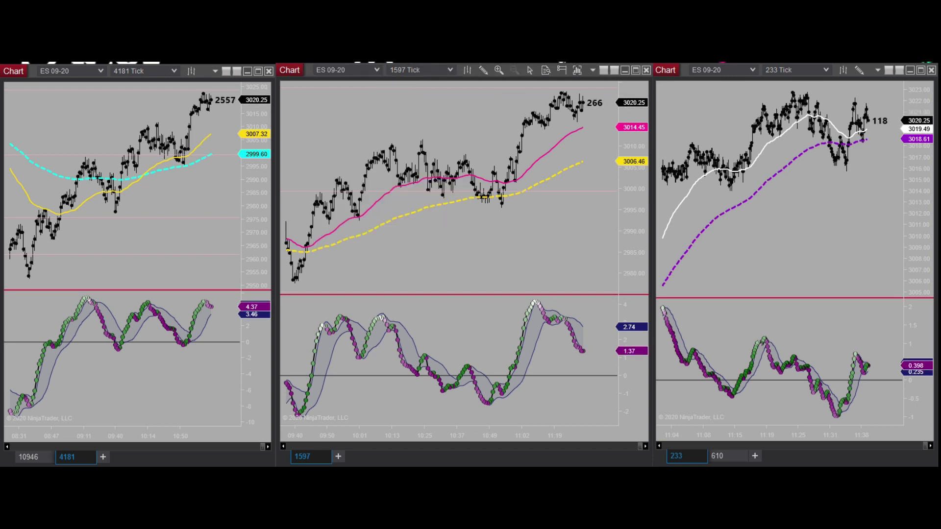
pyautogui.click(749, 69)
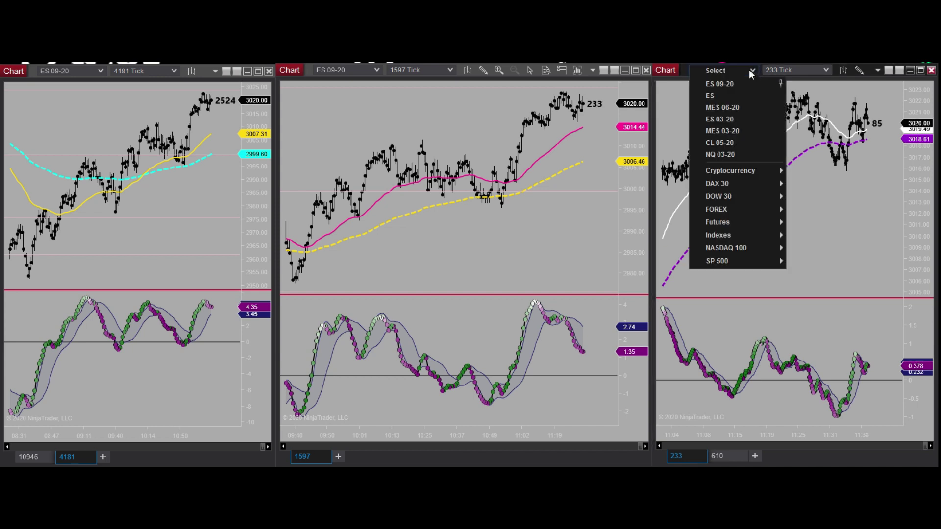
pyautogui.click(720, 83)
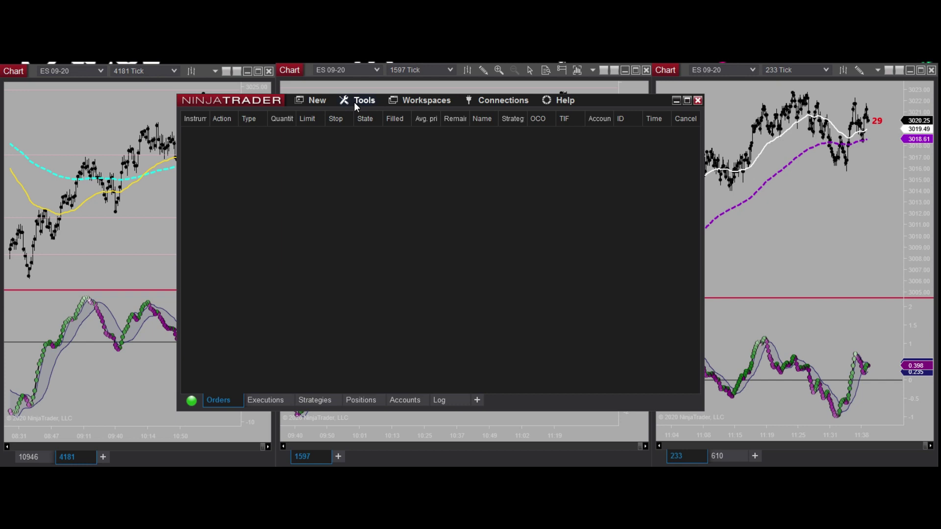
pyautogui.click(354, 102)
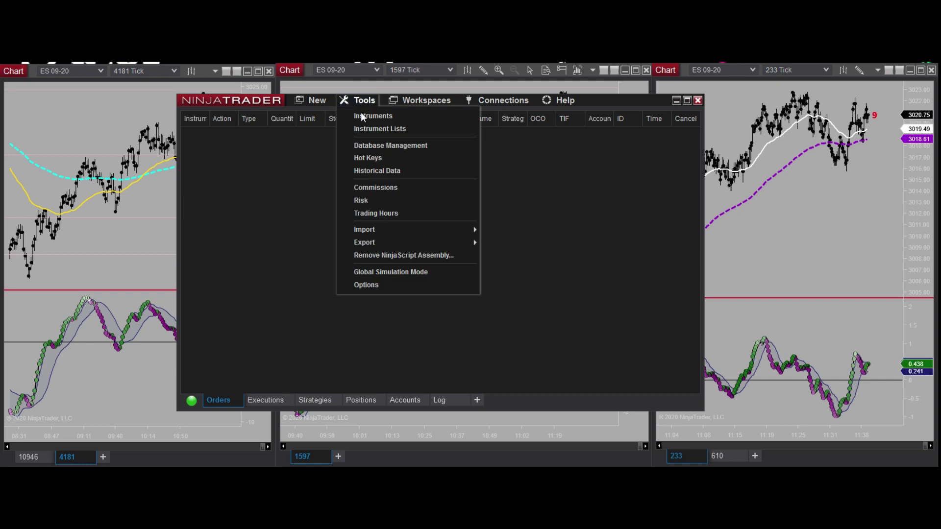
pyautogui.click(368, 128)
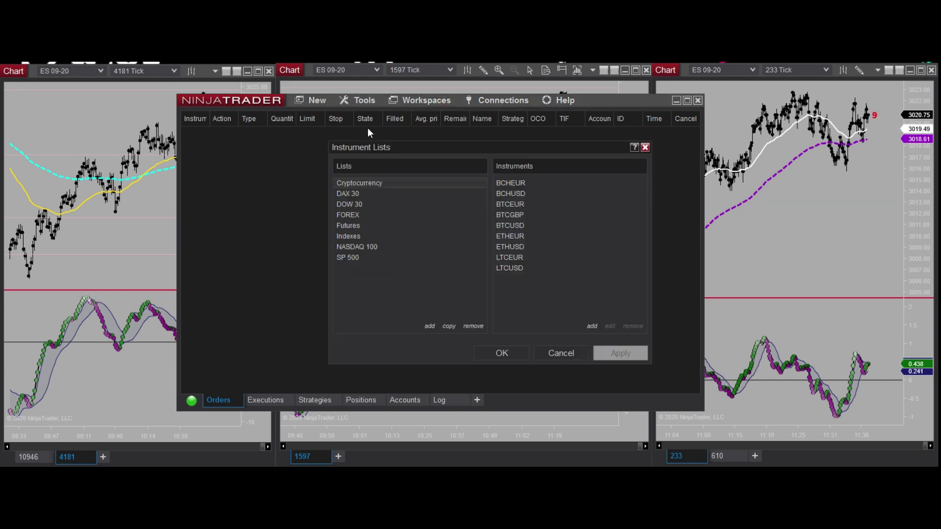
pyautogui.click(358, 227)
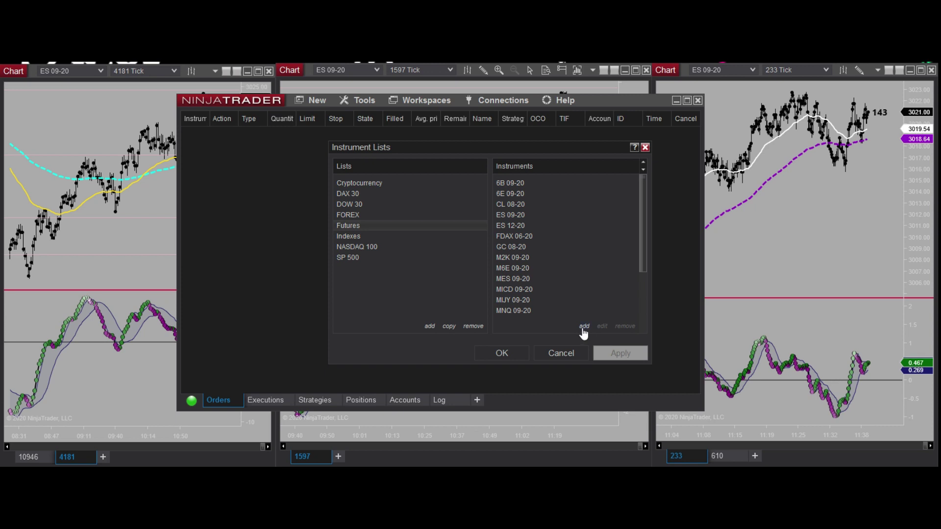
pyautogui.click(509, 226)
pyautogui.click(602, 326)
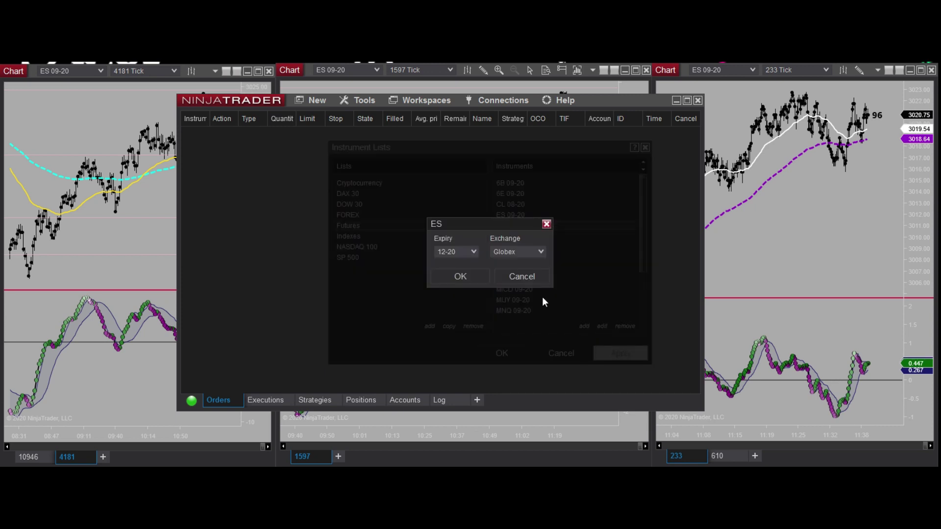
pyautogui.click(475, 249)
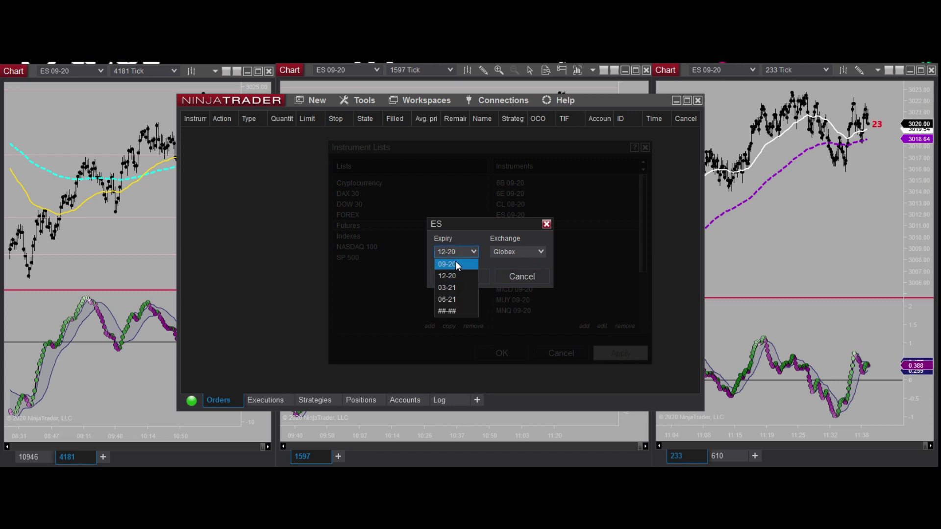
pyautogui.click(476, 252)
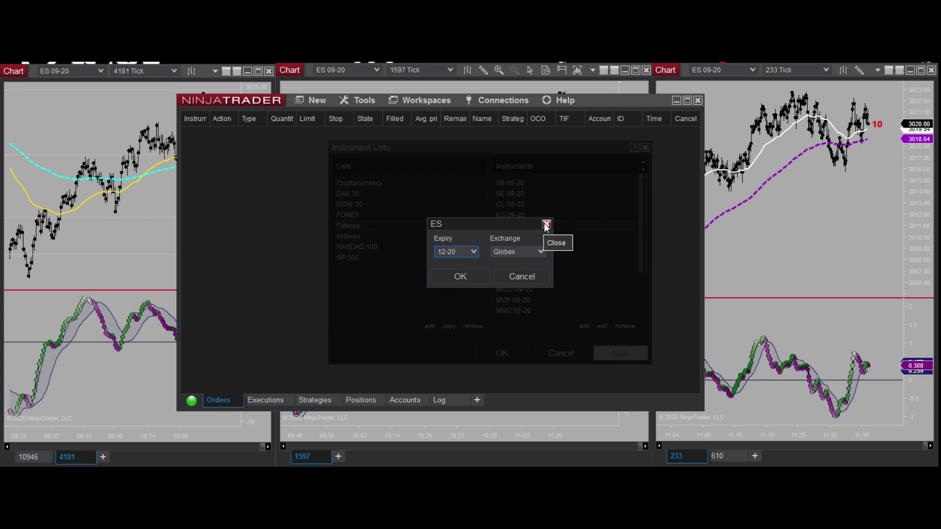
pyautogui.click(546, 224)
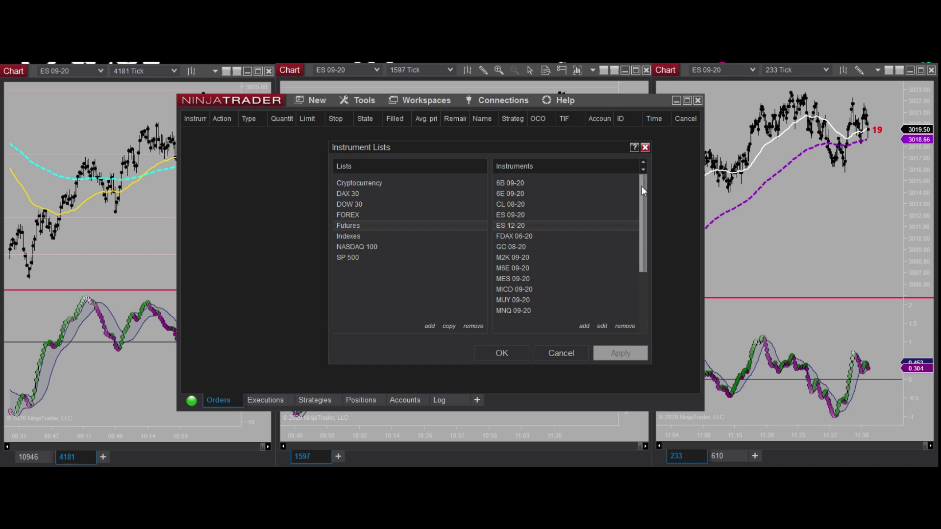
pyautogui.moveTo(642, 187); pyautogui.dragTo(636, 156)
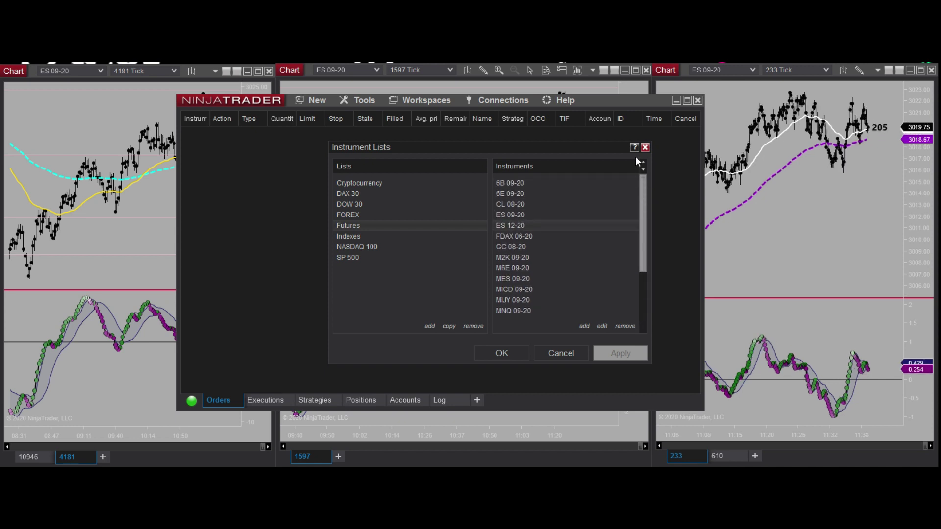
pyautogui.click(646, 147)
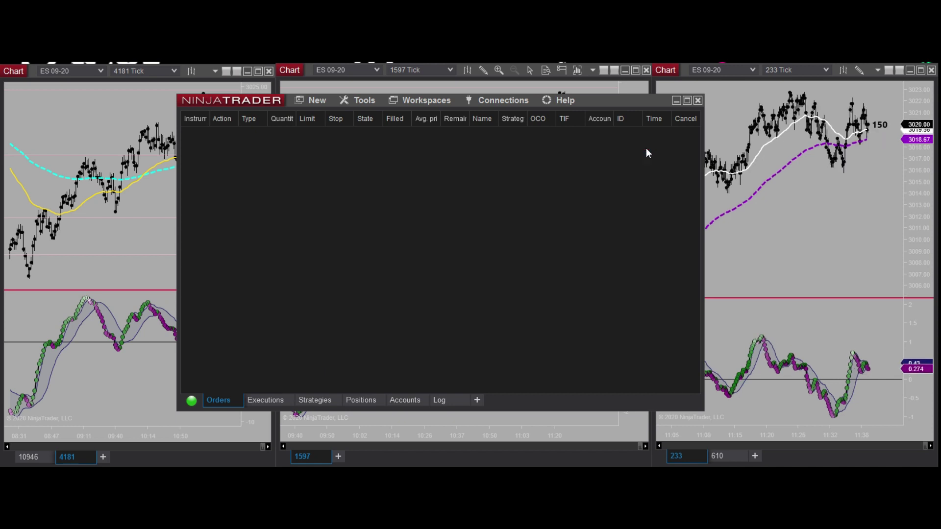
pyautogui.click(675, 101)
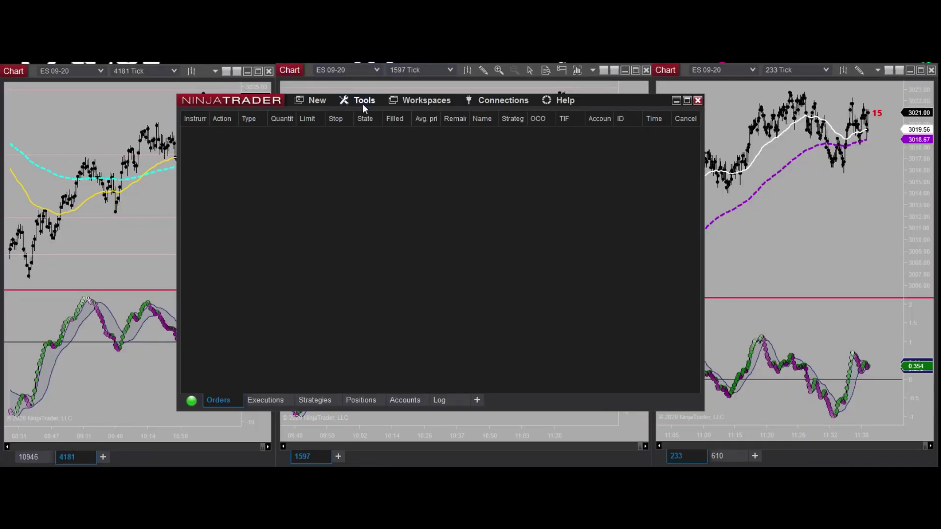
pyautogui.click(364, 104)
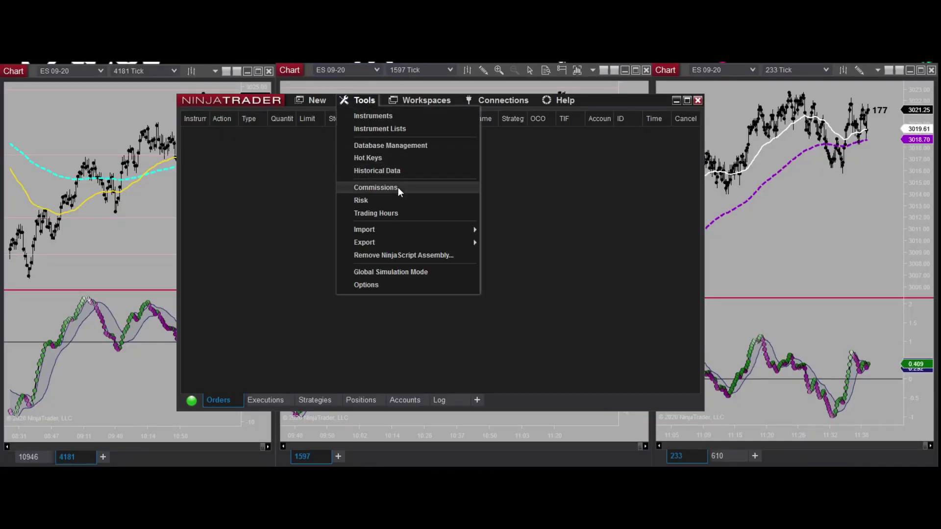
pyautogui.click(394, 146)
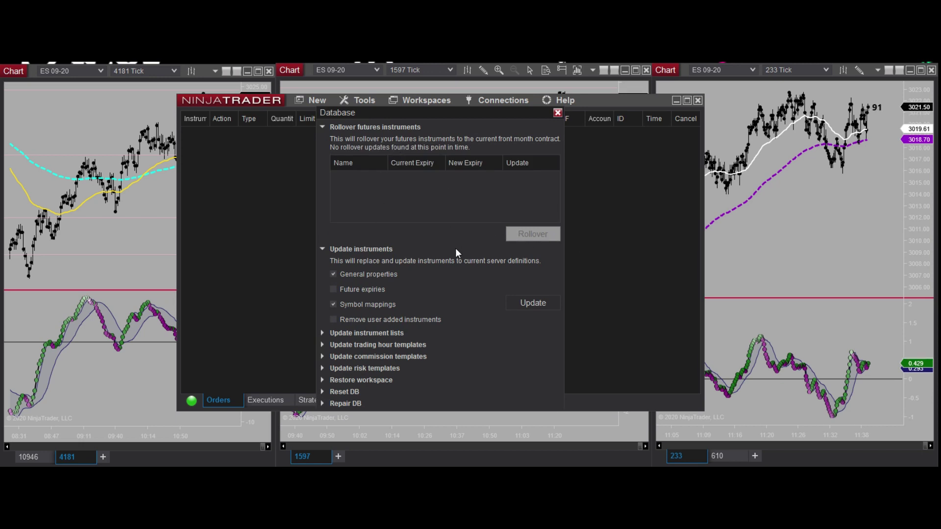
pyautogui.click(557, 113)
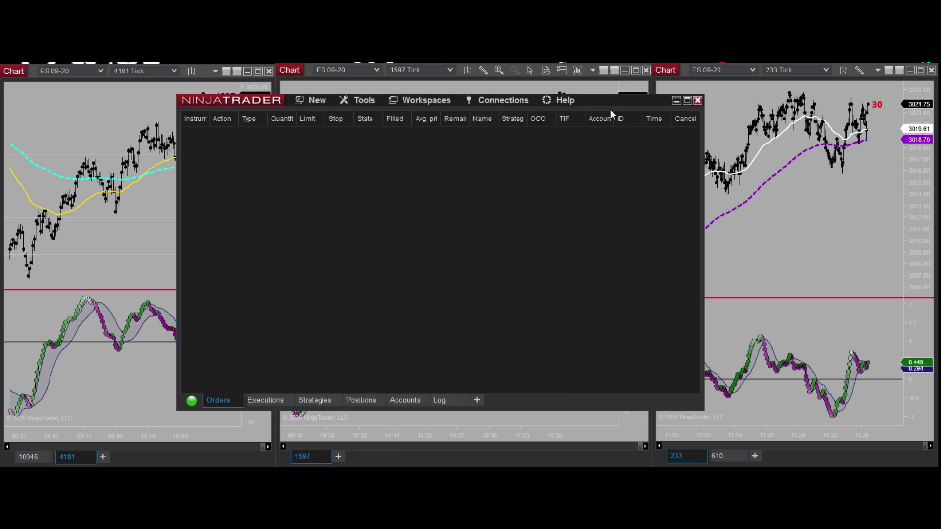
# Minimize the Control Center and the Daily chart to reveal the 4181, 1597 and 233-tick charts
pyautogui.click(676, 100)
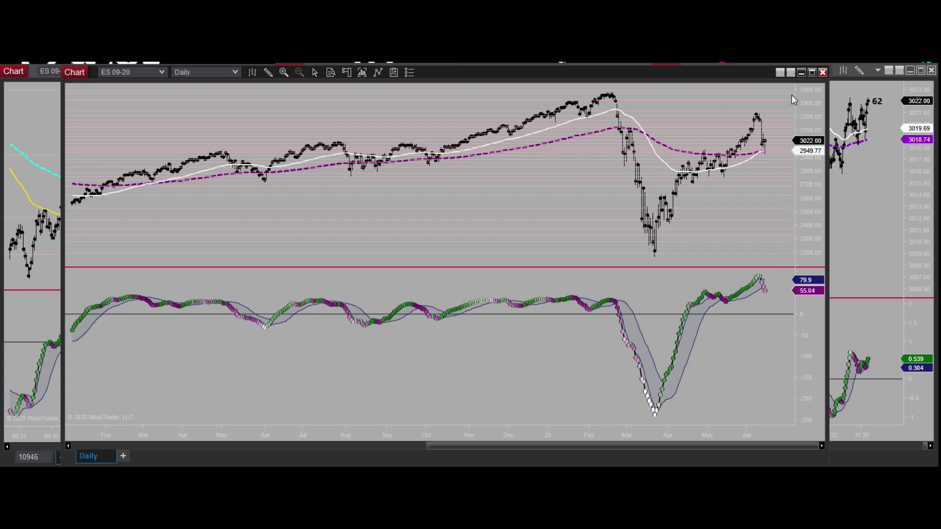
pyautogui.click(802, 72)
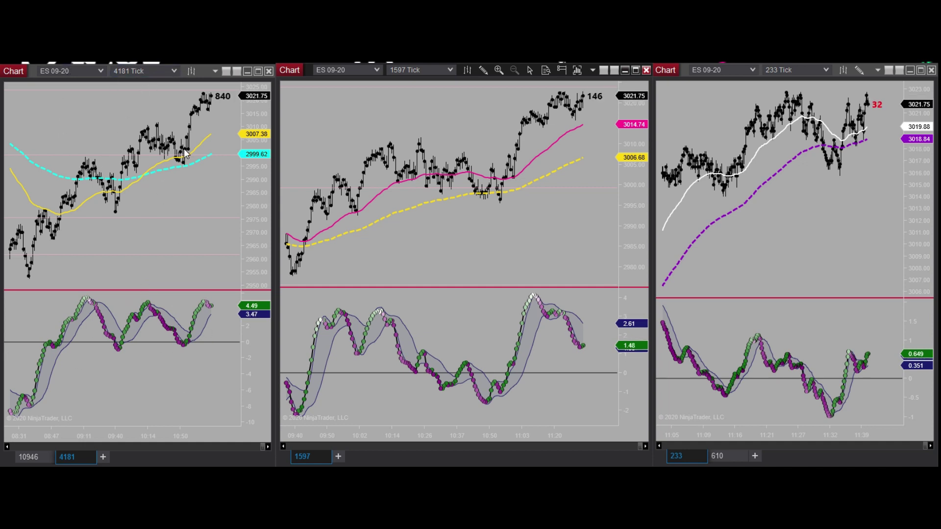
# Maximize the left chart on its 10946 Tick view and add a horizontal line to the indicator panel
pyautogui.hotkey('ctrl', 'Tab')
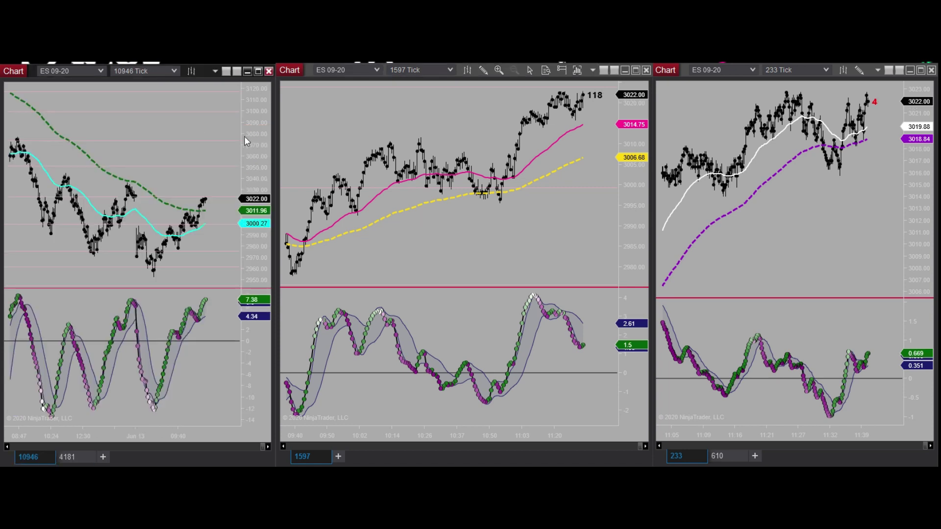
pyautogui.press('super+Up')
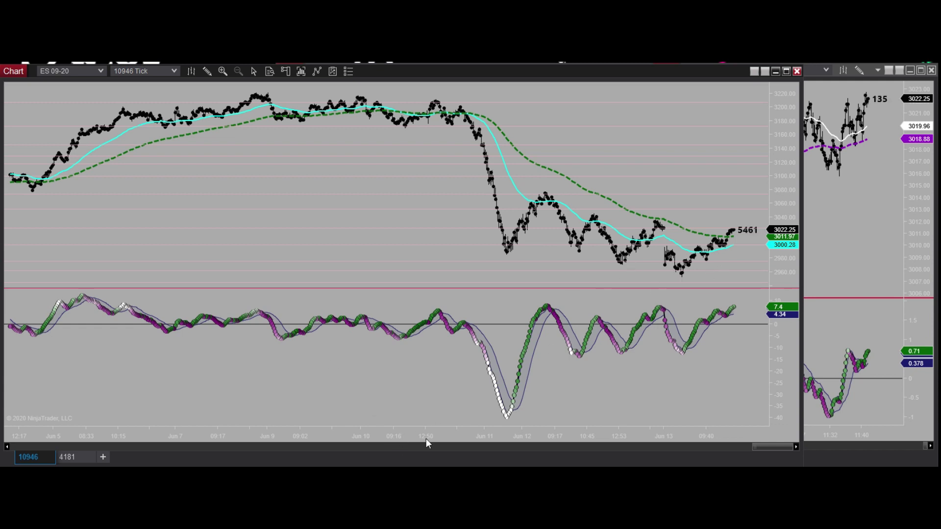
pyautogui.moveTo(425, 439); pyautogui.dragTo(610, 435)
pyautogui.click(207, 72)
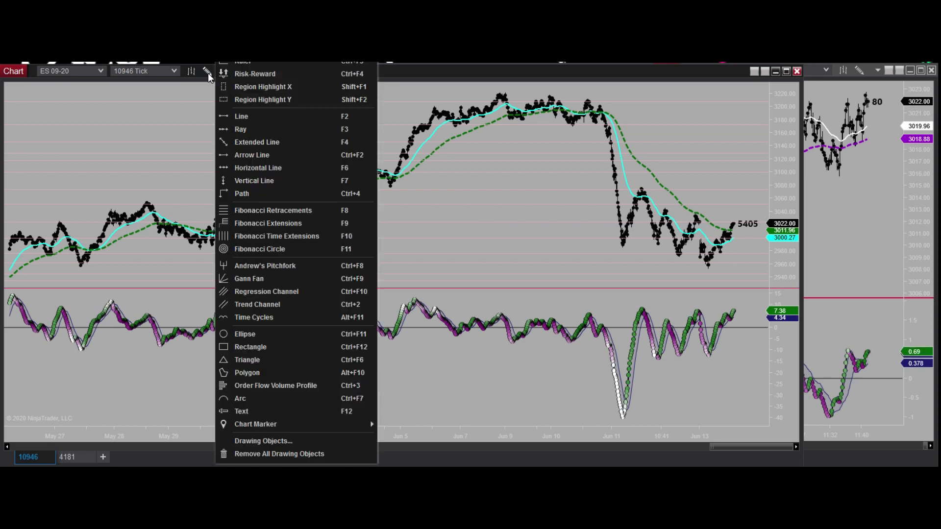
pyautogui.click(256, 169)
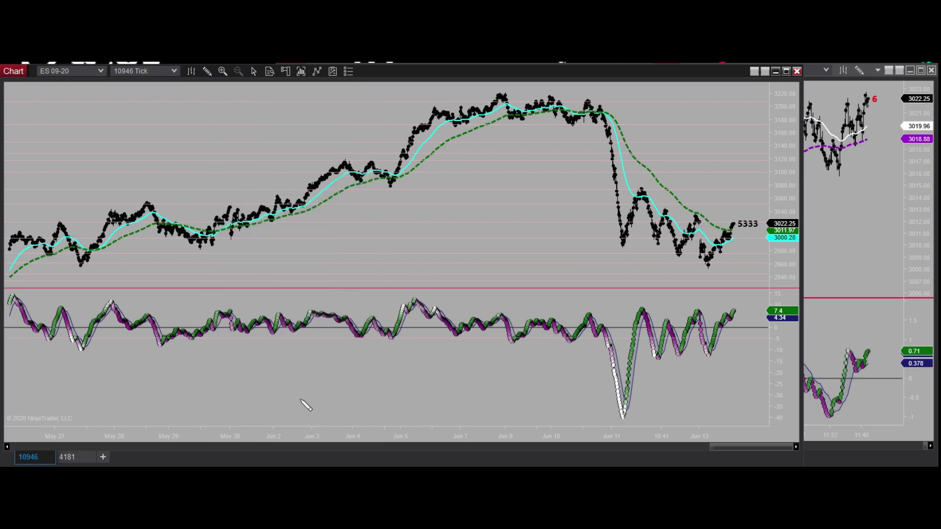
pyautogui.click(631, 412)
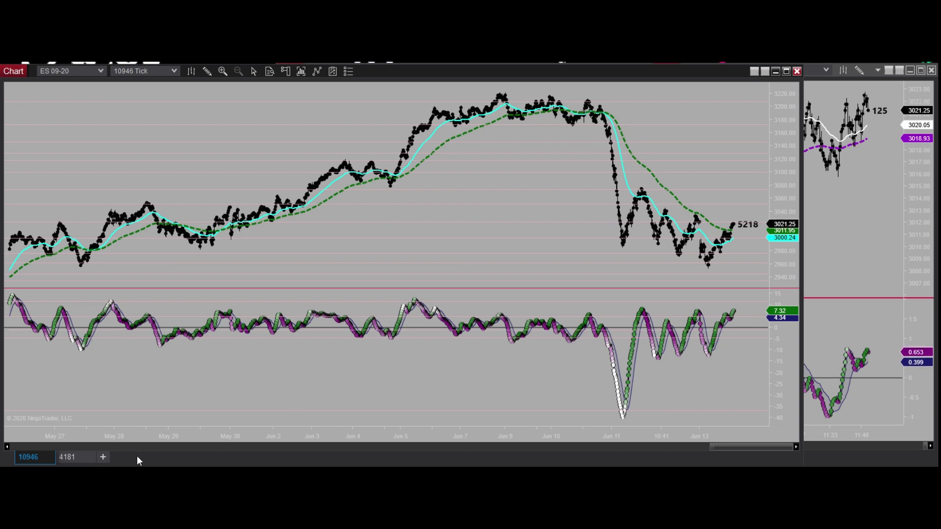
# Scroll back to the May bars and shrink the left chart to its original width
pyautogui.click(146, 447)
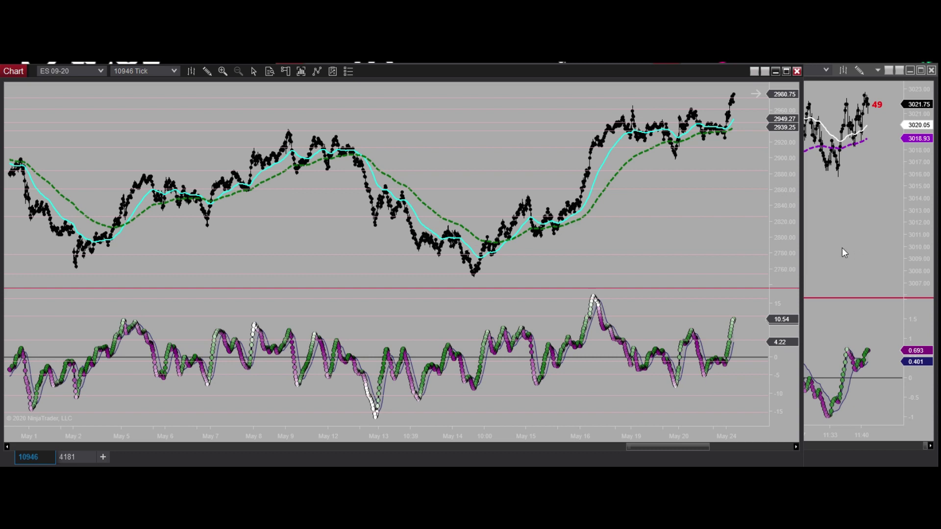
pyautogui.moveTo(802, 250); pyautogui.dragTo(272, 199)
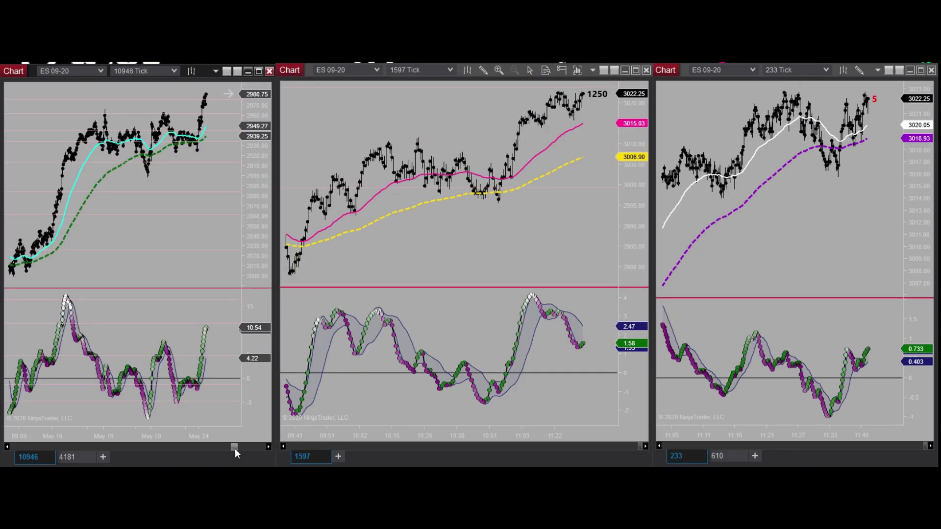
pyautogui.moveTo(234, 448); pyautogui.dragTo(260, 449)
# Switch the left chart back to its 4181 Tick tab
pyautogui.click(73, 457)
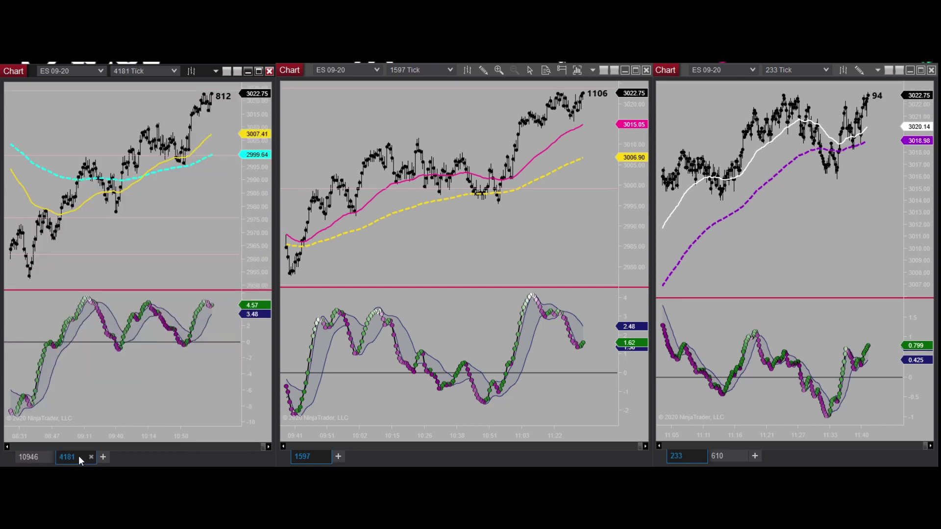